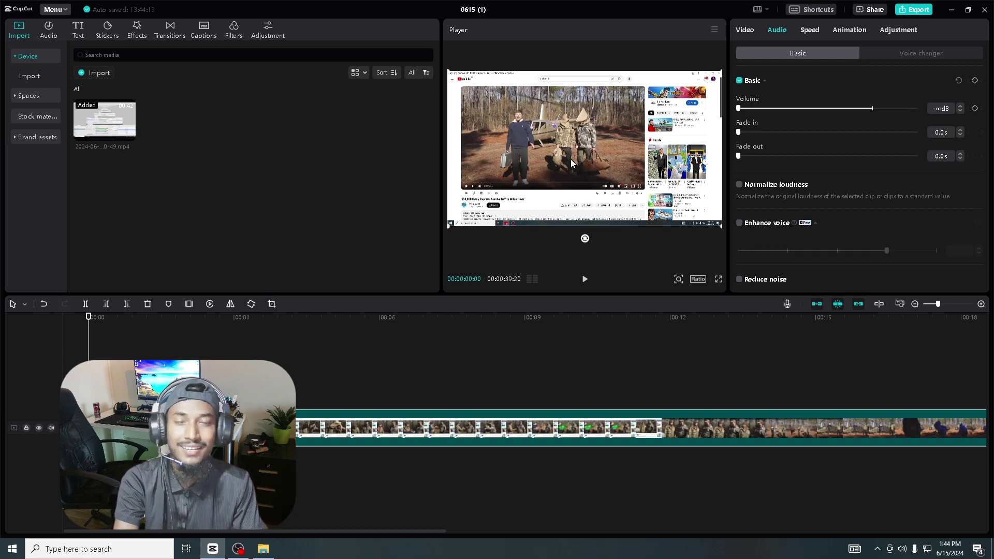
# Preview the muted clip, clear the selection, and return the playhead to the start of the timeline
pyautogui.click(584, 283)
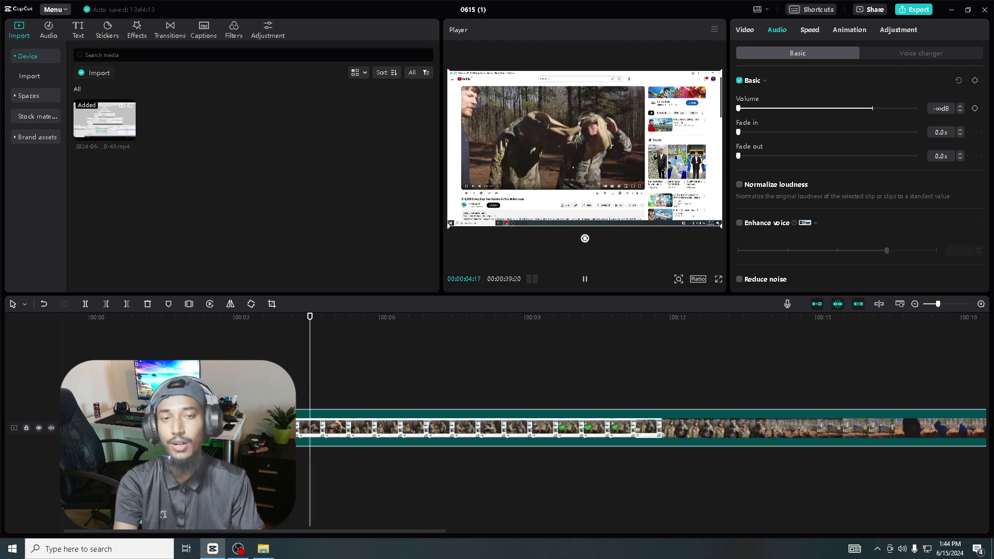
pyautogui.click(282, 333)
pyautogui.press('Home')
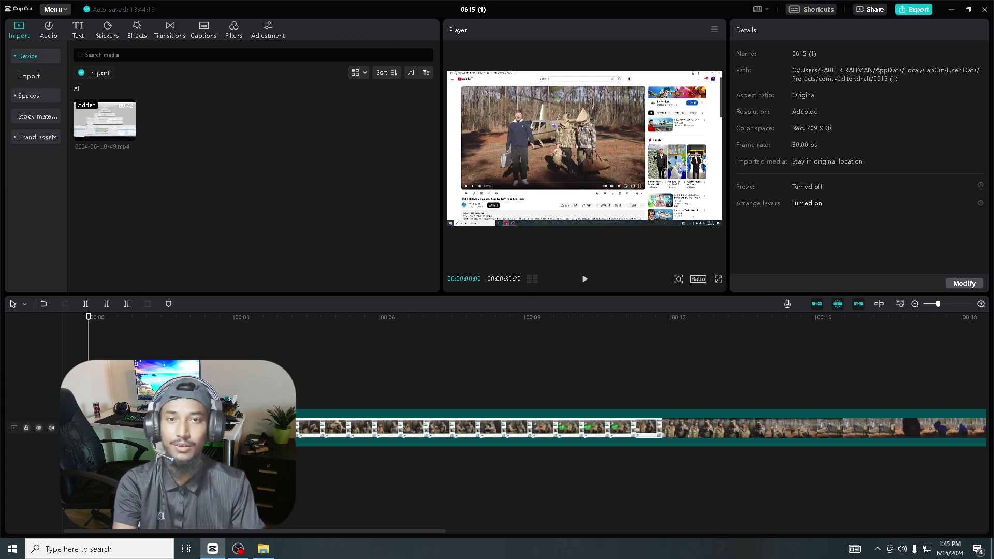
# Rotate the video clip through a full turn to 360° and mirror it horizontally
pyautogui.click(362, 427)
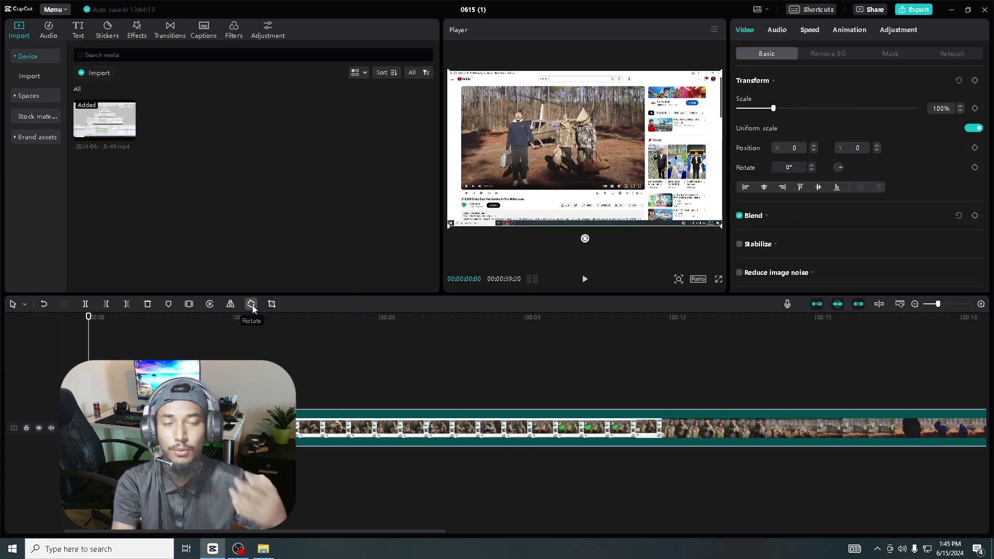
pyautogui.click(252, 304)
pyautogui.click(249, 307)
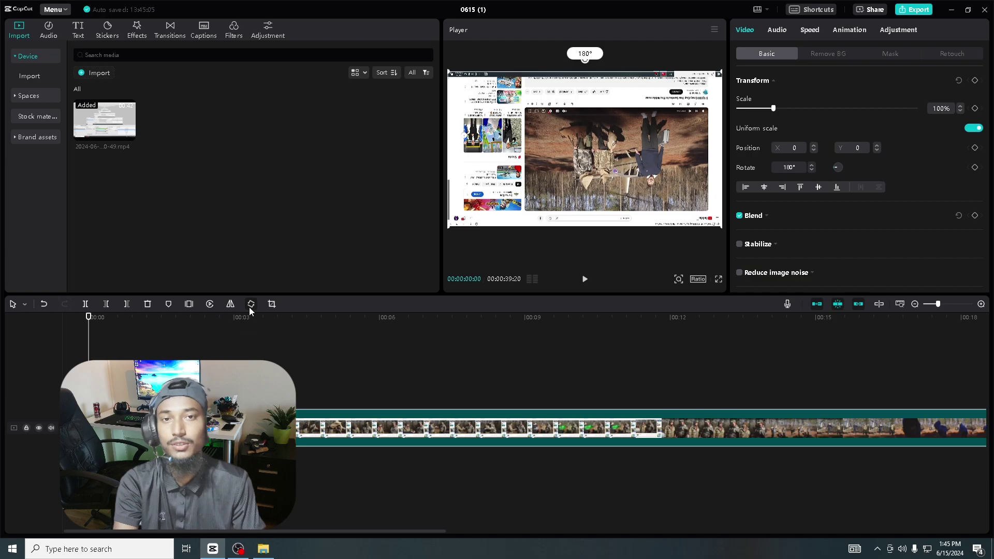
pyautogui.click(250, 307)
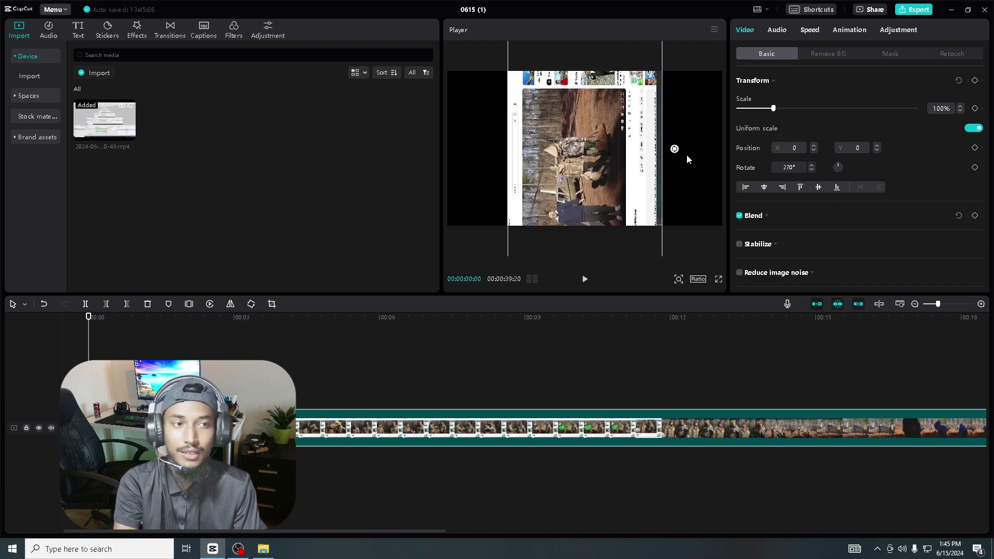
pyautogui.moveTo(675, 150); pyautogui.dragTo(584, 258)
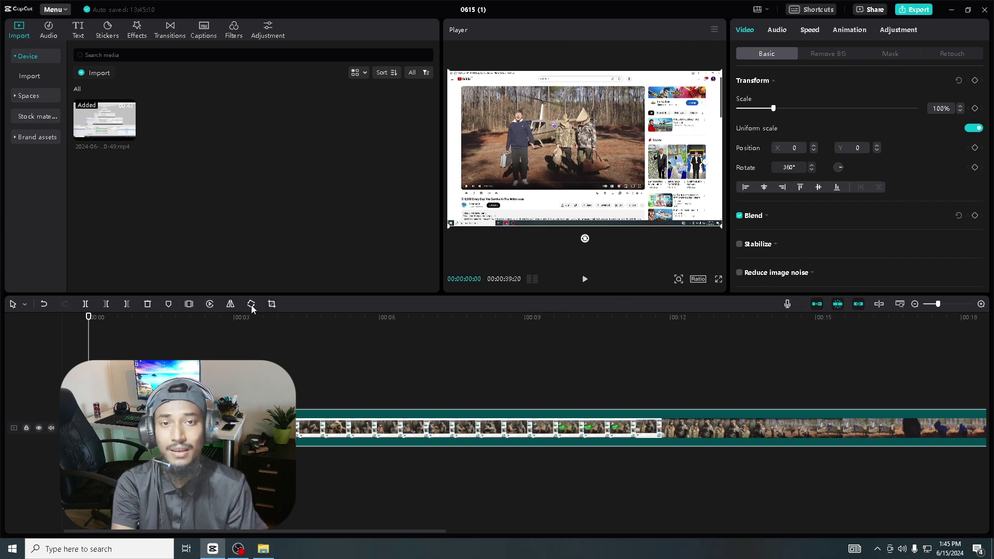
pyautogui.click(231, 305)
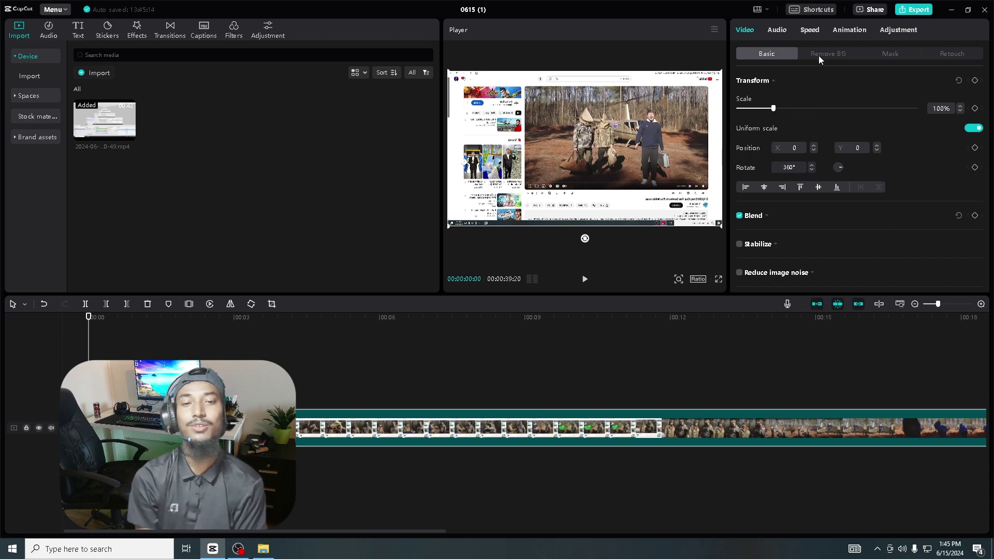
# Adjust the clip's color with Saturation at -14, Tint at 13 and Temp at -6
pyautogui.click(900, 30)
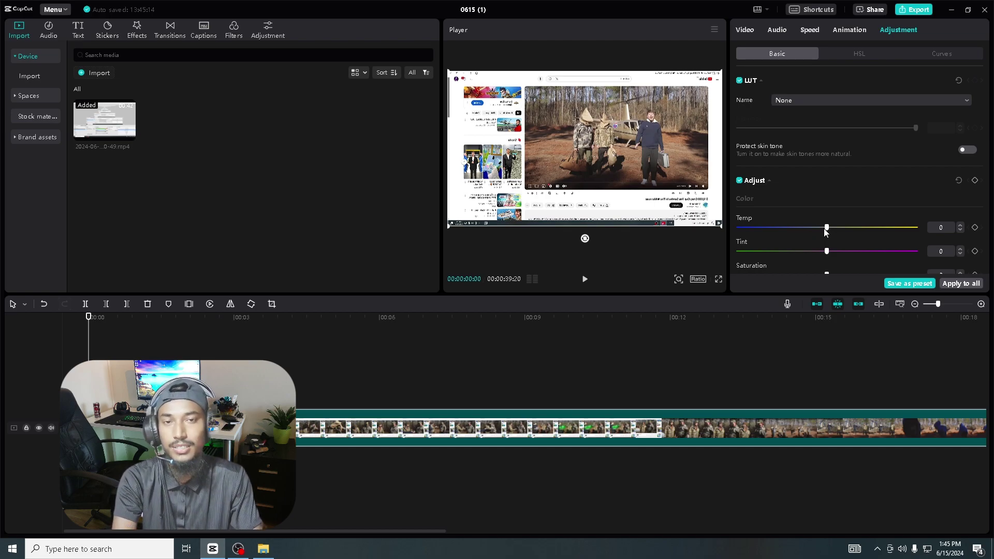
pyautogui.scroll(-3, 823, 229)
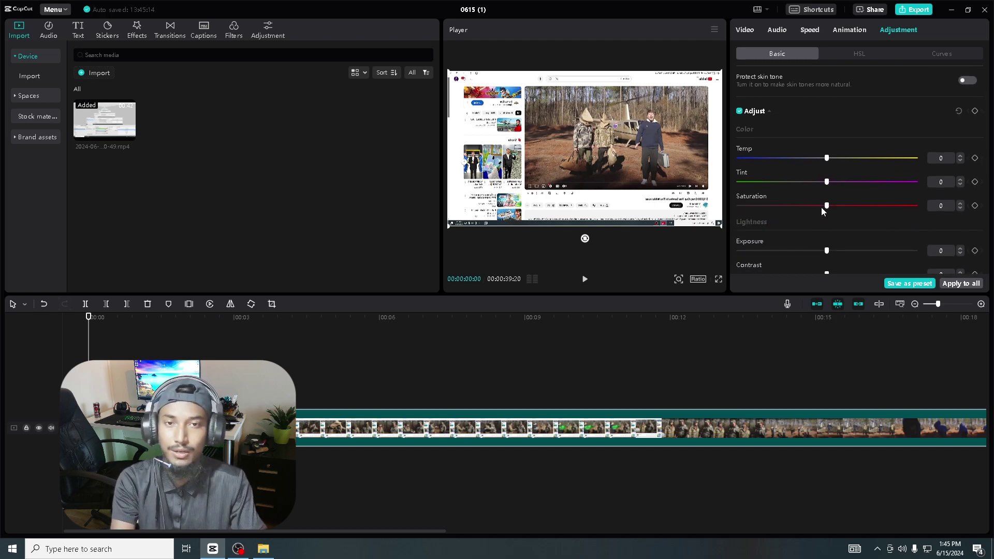
pyautogui.moveTo(818, 205); pyautogui.dragTo(799, 222)
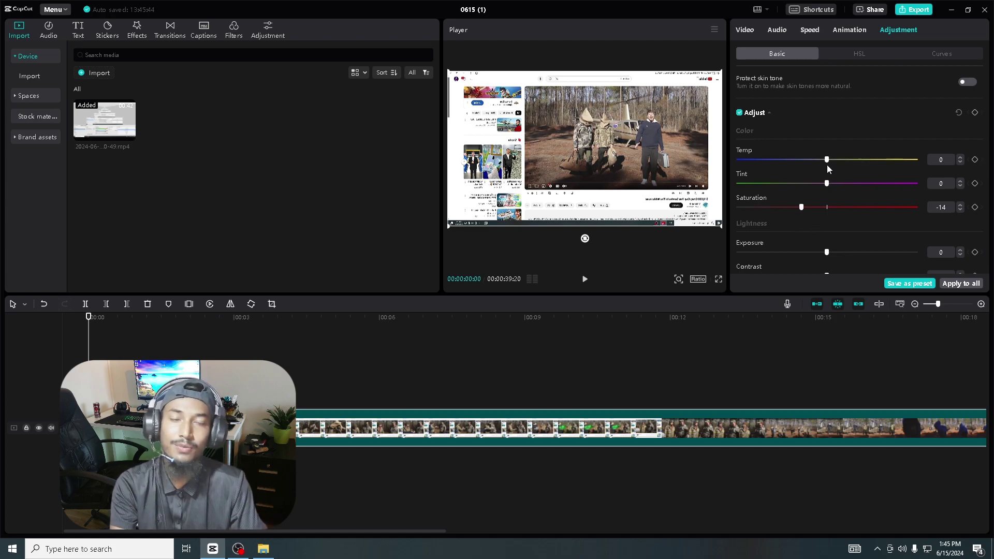
pyautogui.moveTo(833, 184); pyautogui.dragTo(849, 207)
pyautogui.moveTo(804, 168); pyautogui.dragTo(815, 182)
# Adjust the clip's lightness: Exposure -7, Contrast 5, Highlight 7, Shadow -8 and Blacks 6
pyautogui.scroll(-2, 833, 199)
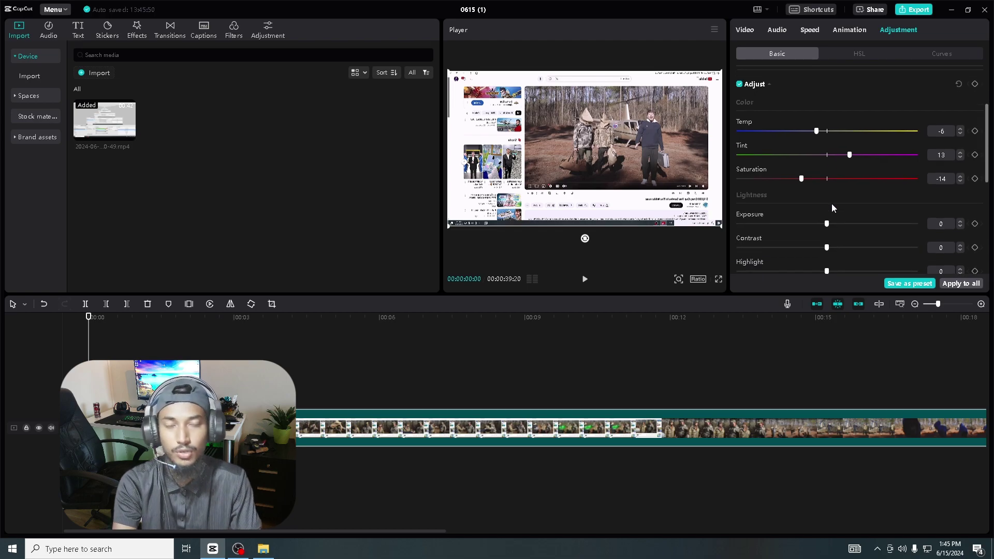
pyautogui.moveTo(829, 215); pyautogui.dragTo(838, 239)
pyautogui.scroll(-2, 831, 238)
pyautogui.scroll(-2, 838, 231)
pyautogui.scroll(-2, 811, 222)
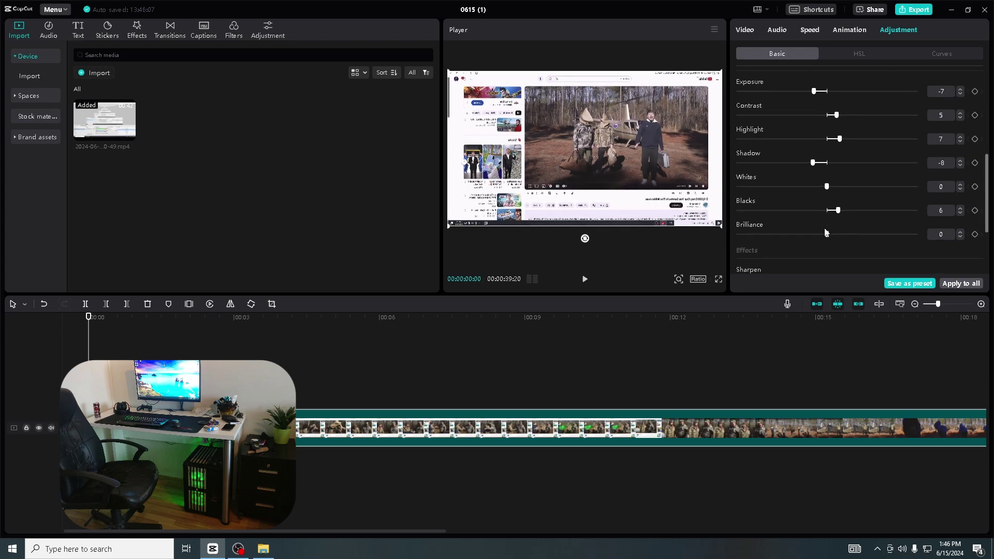
# Set the clip's Sharpen effect to 4 and increase its Particles effect
pyautogui.scroll(-5, 808, 228)
pyautogui.moveTo(750, 188)
pyautogui.mouseDown()
pyautogui.moveTo(766, 188)
pyautogui.moveTo(745, 187)
pyautogui.mouseUp()
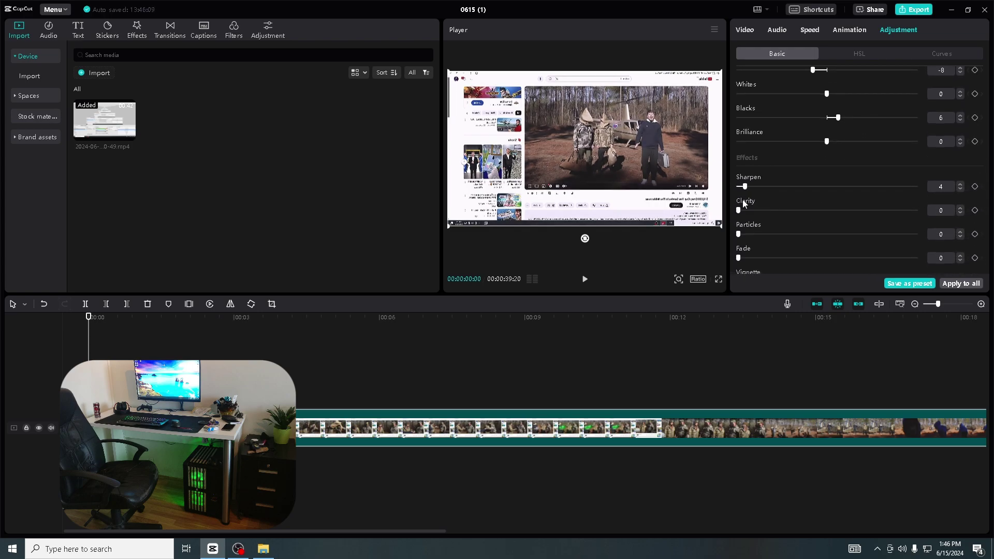
pyautogui.moveTo(746, 235); pyautogui.dragTo(779, 237)
# Set the video clip's volume to 0.0 dB and extract its audio to a separate track
pyautogui.click(776, 30)
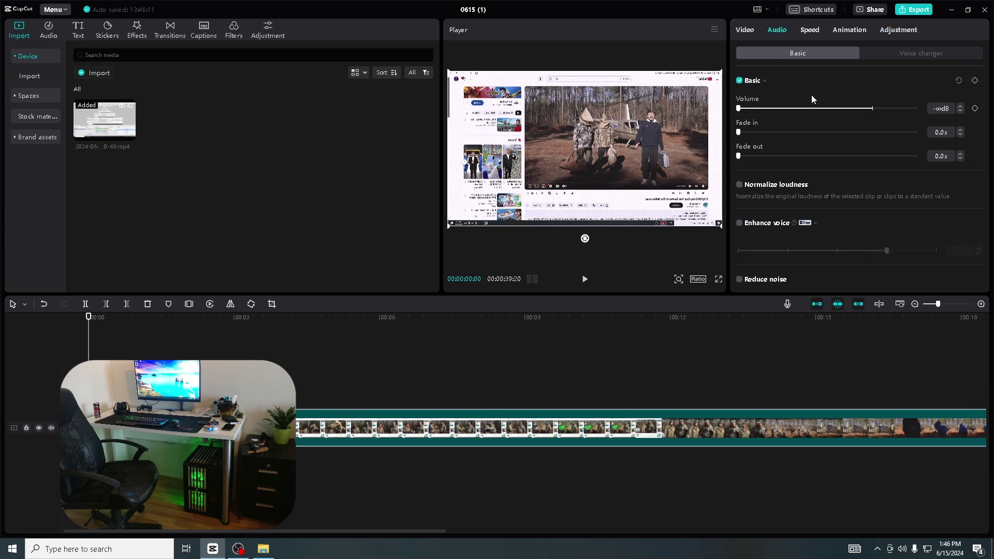
pyautogui.moveTo(811, 108); pyautogui.dragTo(874, 109)
pyautogui.rightClick(299, 437)
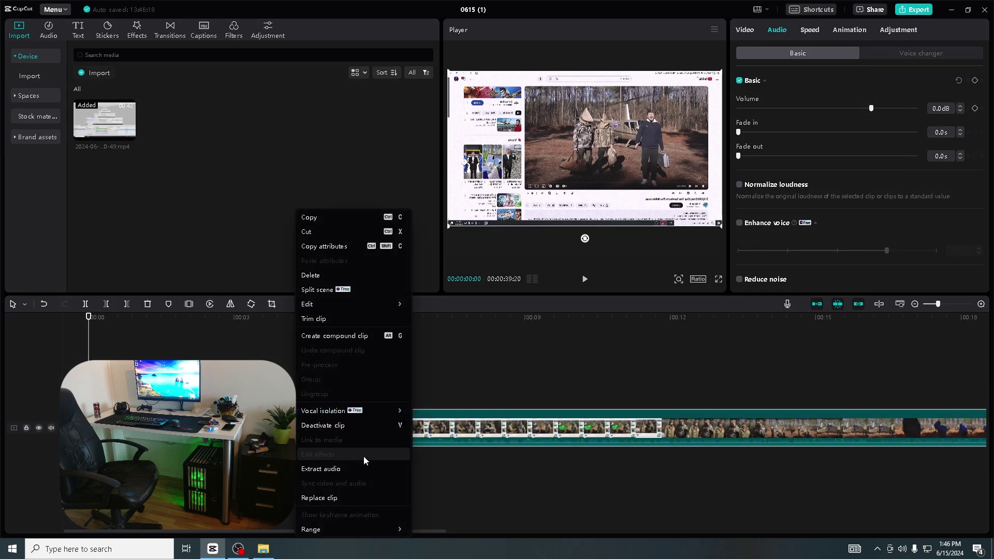
pyautogui.click(340, 469)
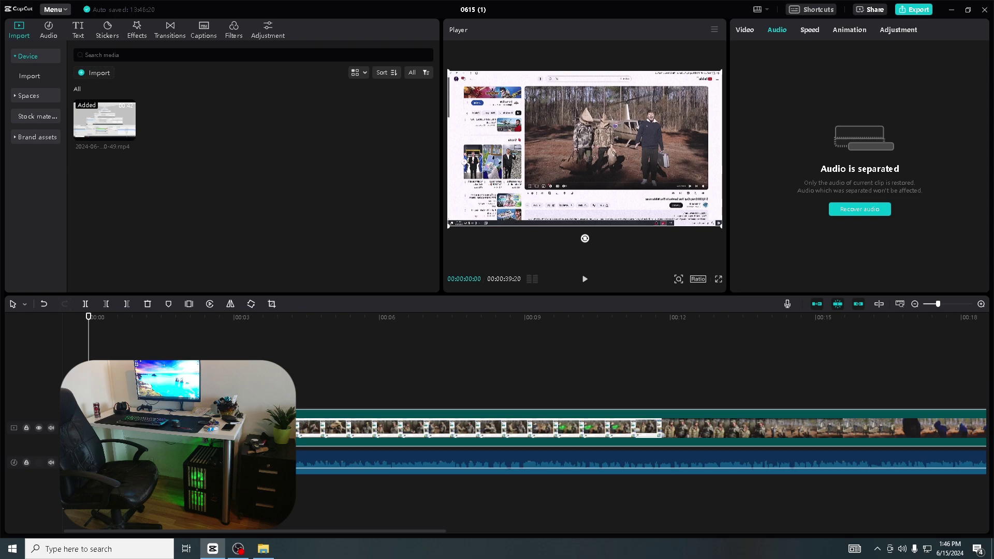
# Listen to the extracted audio, apply the Chipmunk voice character to it, and preview the changed voice
pyautogui.click(673, 463)
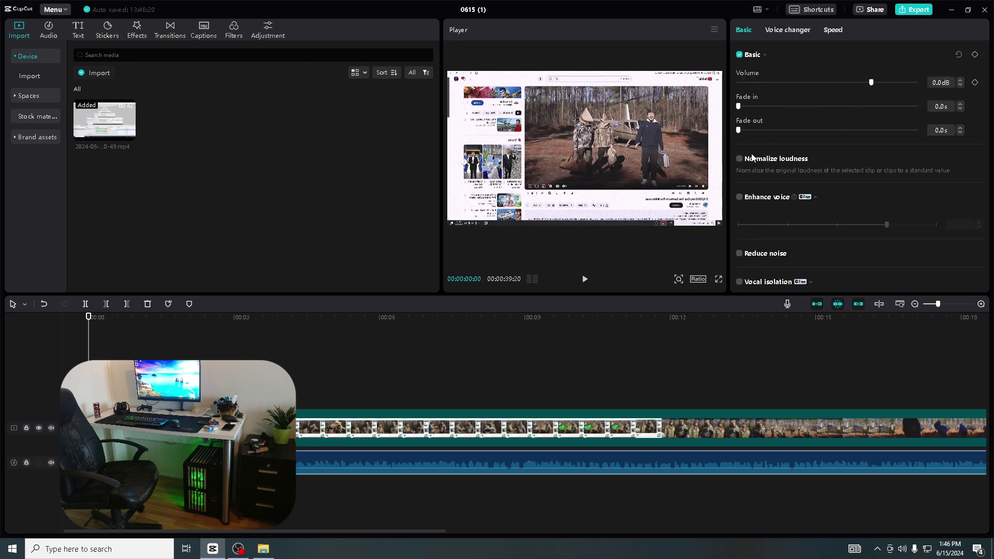
pyautogui.click(783, 31)
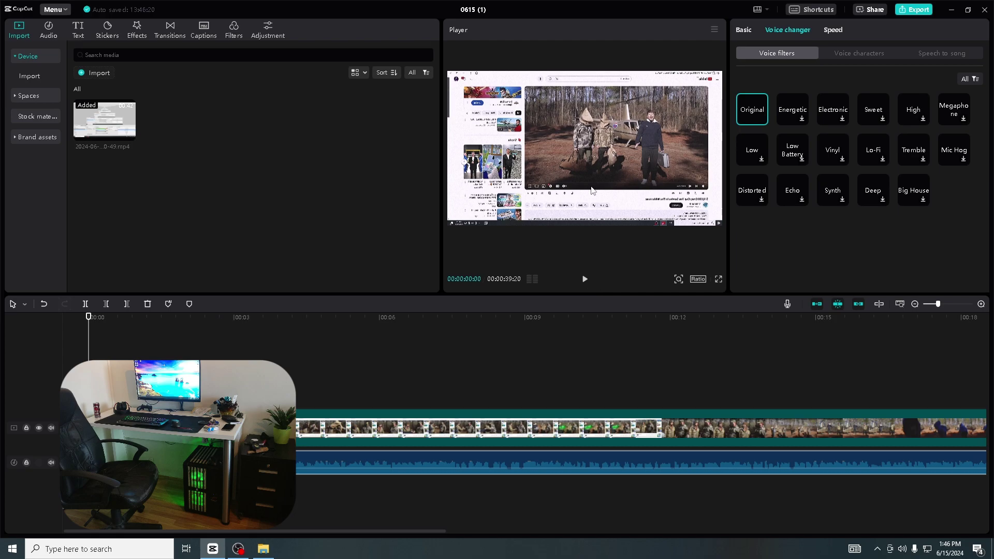
pyautogui.click(585, 280)
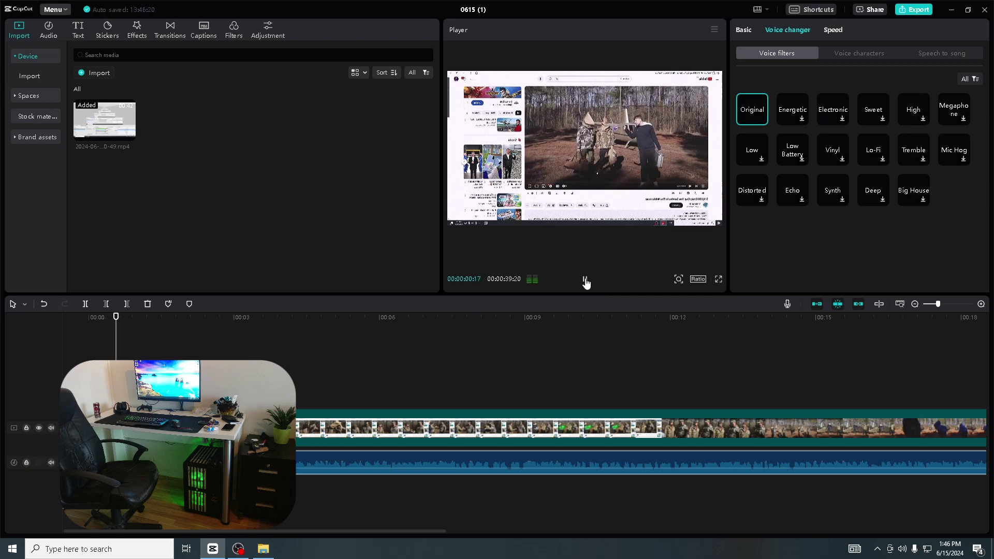
pyautogui.click(585, 280)
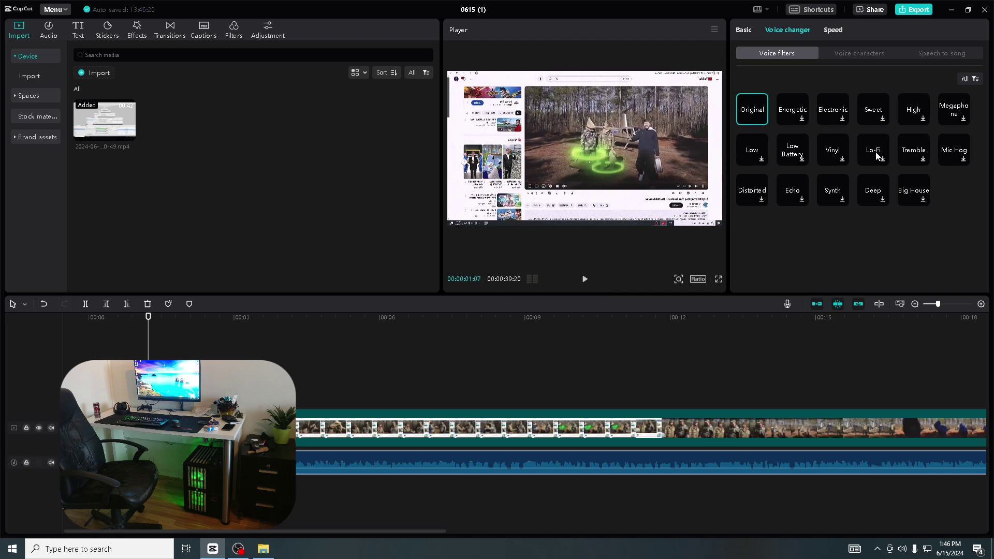
pyautogui.click(859, 49)
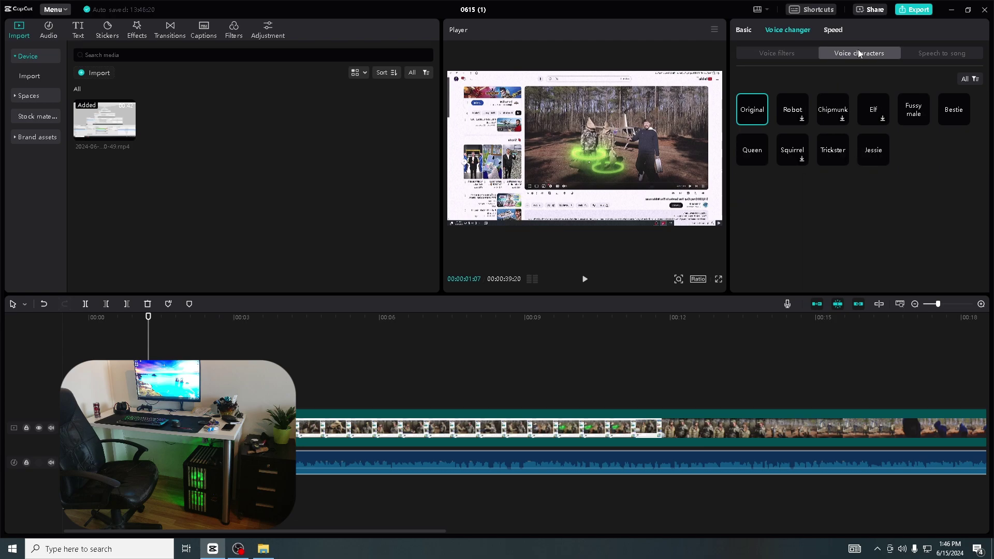
pyautogui.click(831, 113)
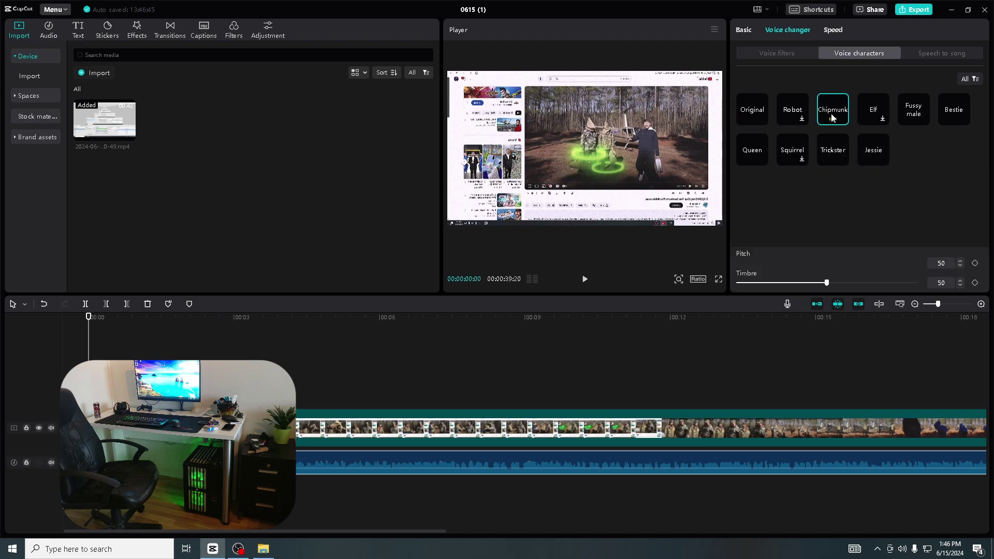
pyautogui.click(585, 280)
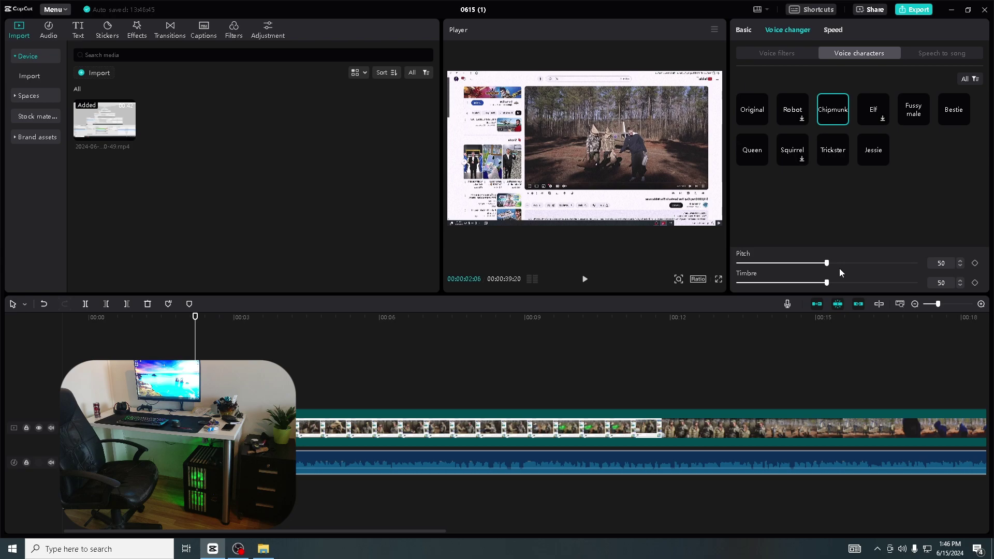
# Check the voice filters and basic audio settings, clear the selection, and return the playhead to the timeline start
pyautogui.click(778, 54)
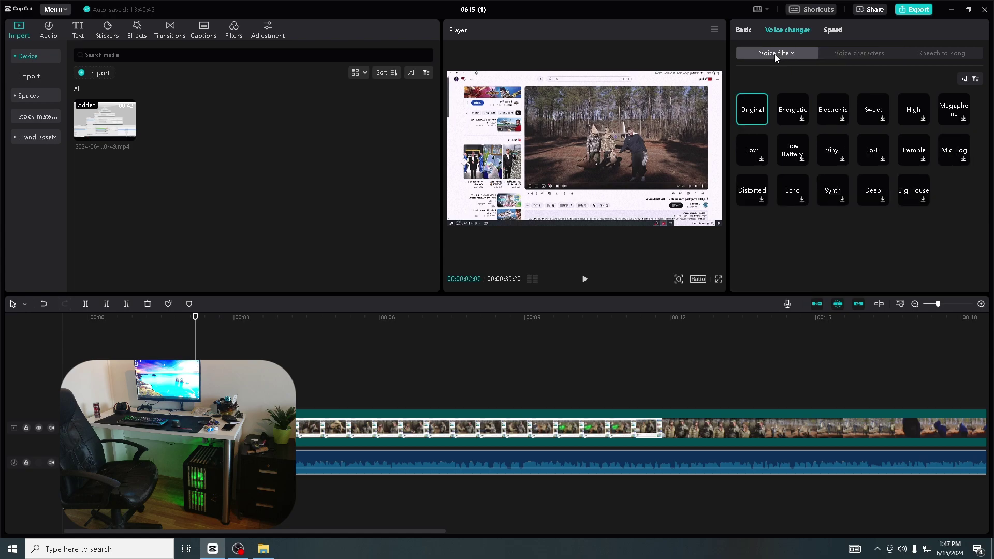
pyautogui.click(744, 29)
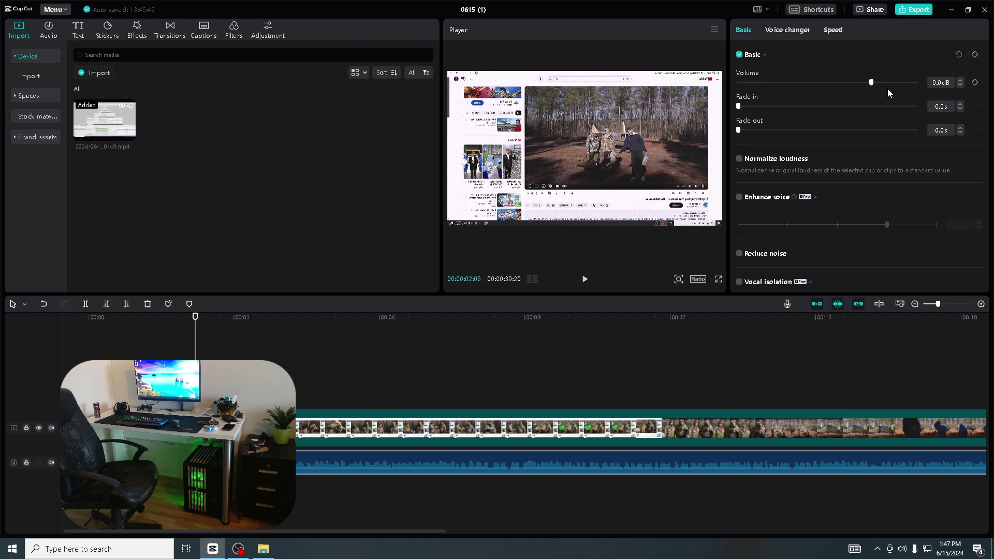
pyautogui.click(164, 341)
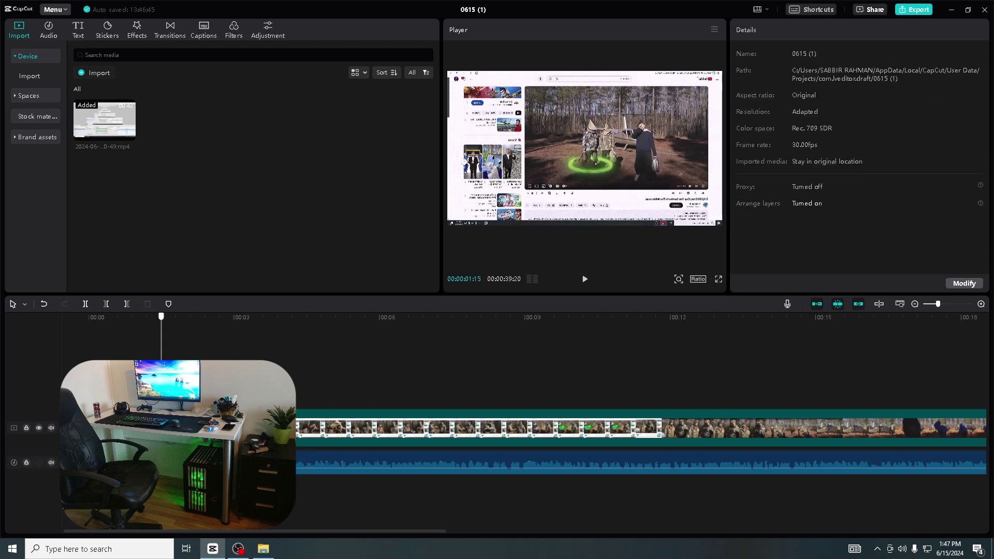
pyautogui.press('Home')
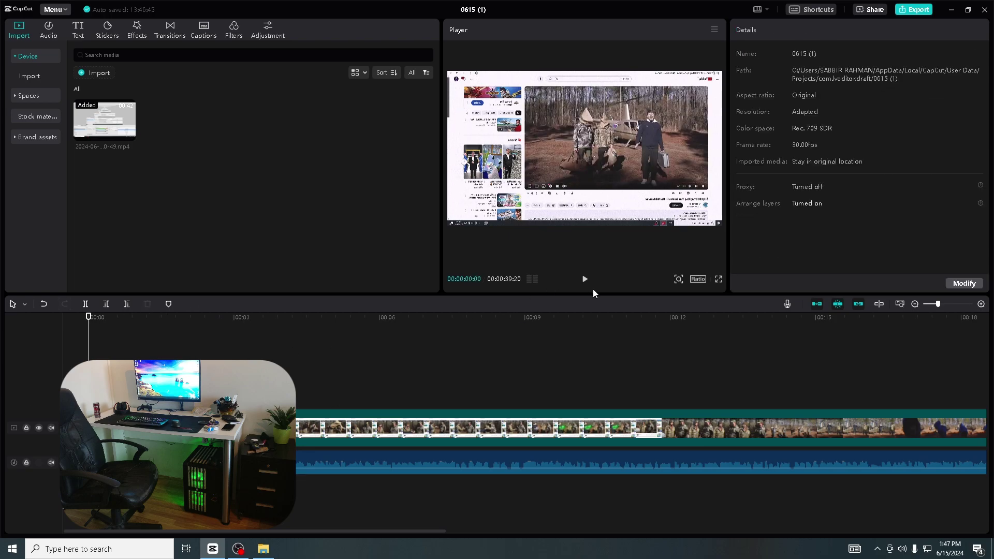